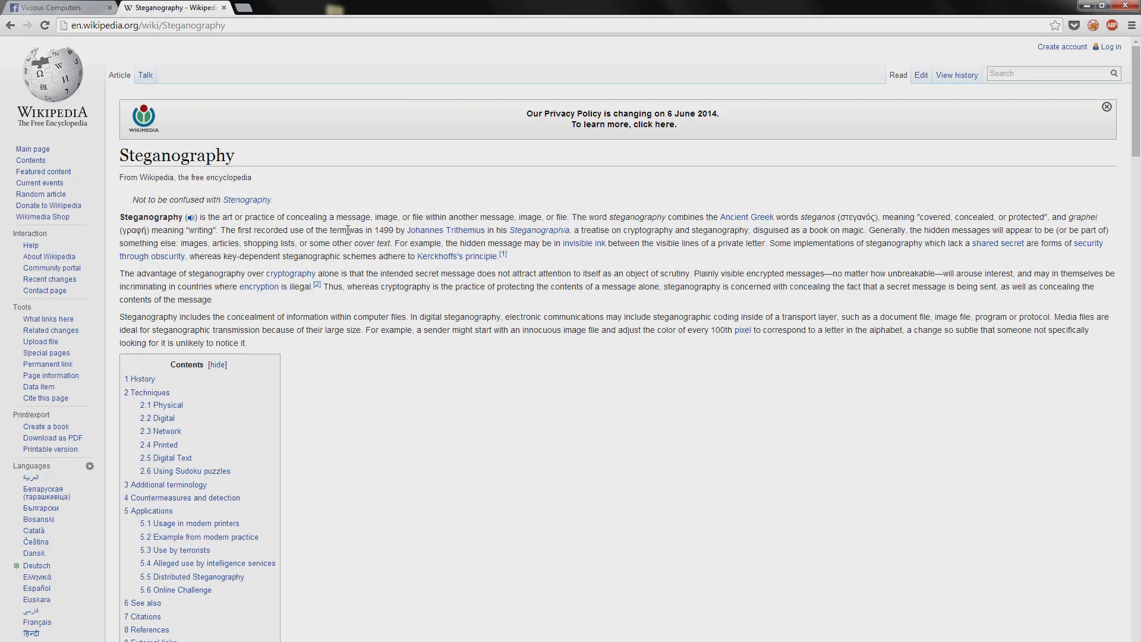
Step: On the Vicious Computers page, overwrite the 'Stenography Tutorial Test' status draft with 'Steganography'
{"action": "left_click", "coordinate": [60, 8]}
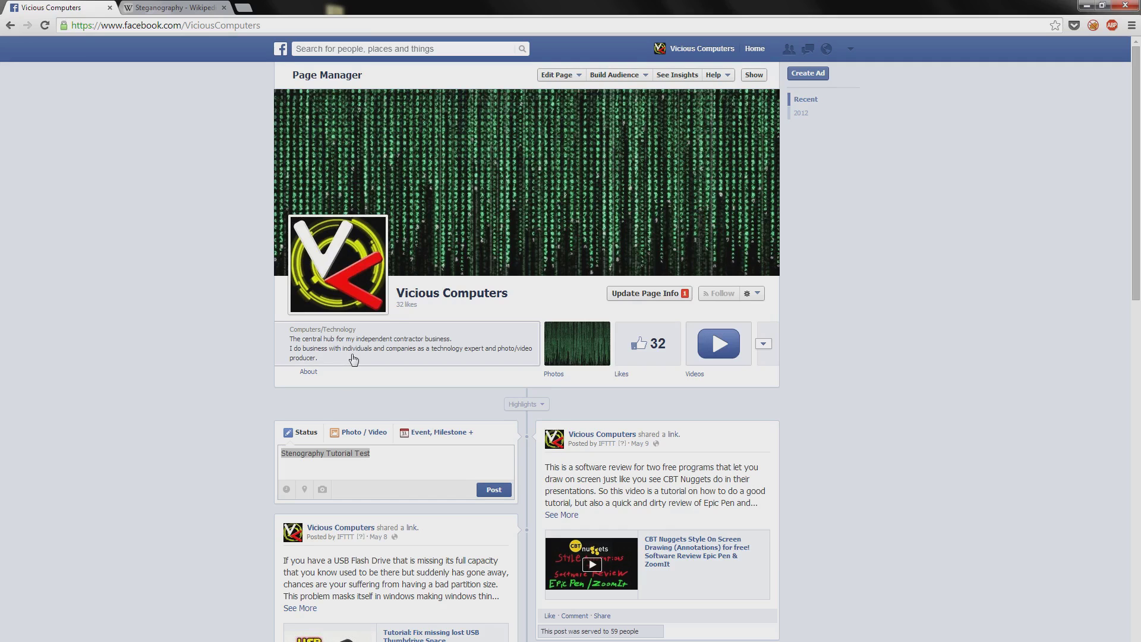
{"action": "scroll", "coordinate": [113, 553], "scroll_direction": "down", "scroll_amount": 3}
{"action": "left_click", "coordinate": [408, 289]}
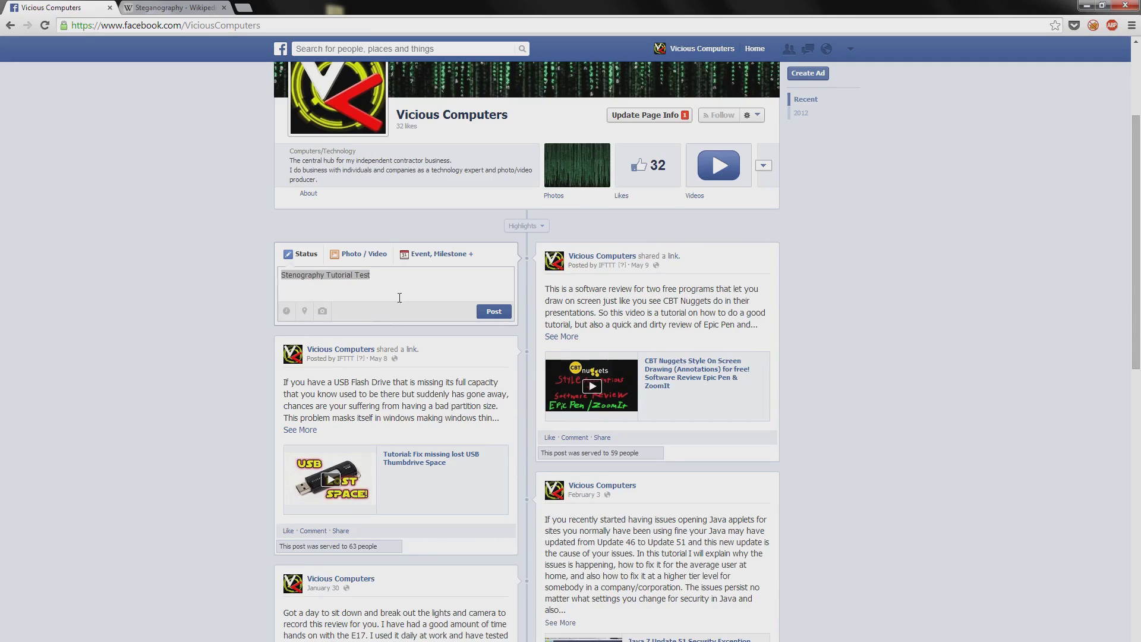
{"action": "key", "text": "ctrl+a"}
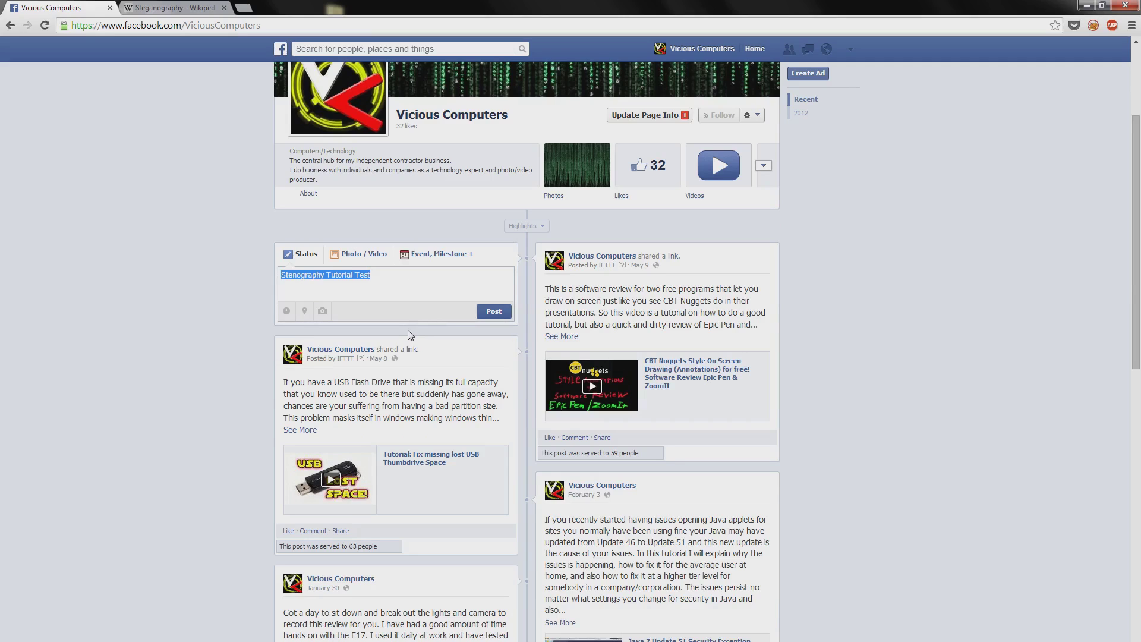
{"action": "type", "text": "Steganography"}
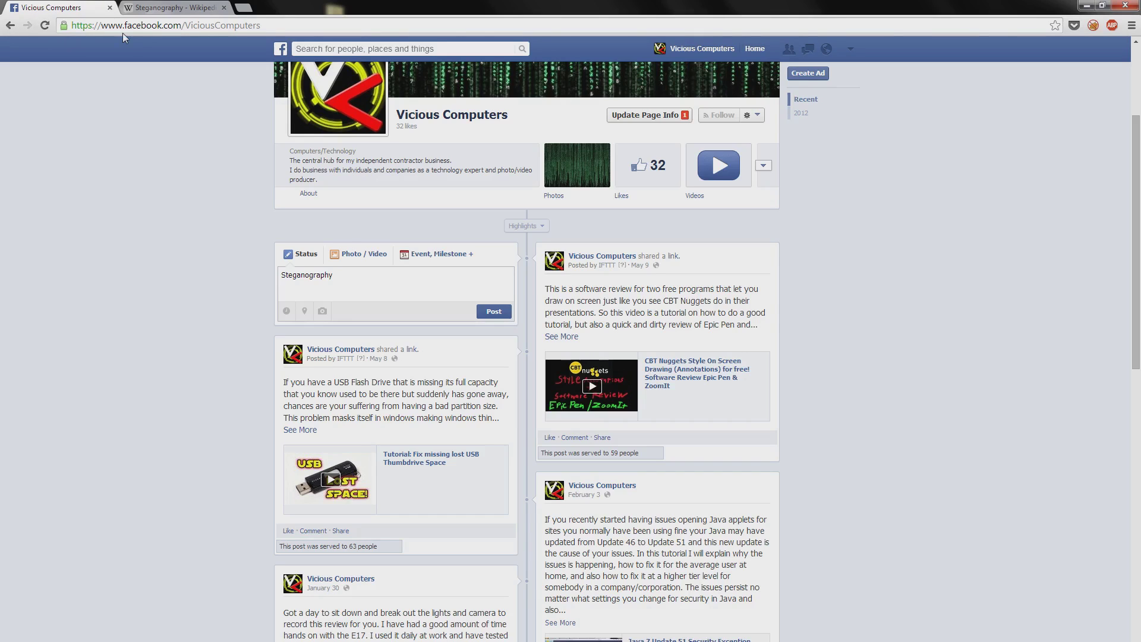
Step: Go to Chrome's Extensions settings and search the Web Store for 'secretbook'
{"action": "left_click", "coordinate": [1131, 26]}
{"action": "left_click", "coordinate": [991, 287]}
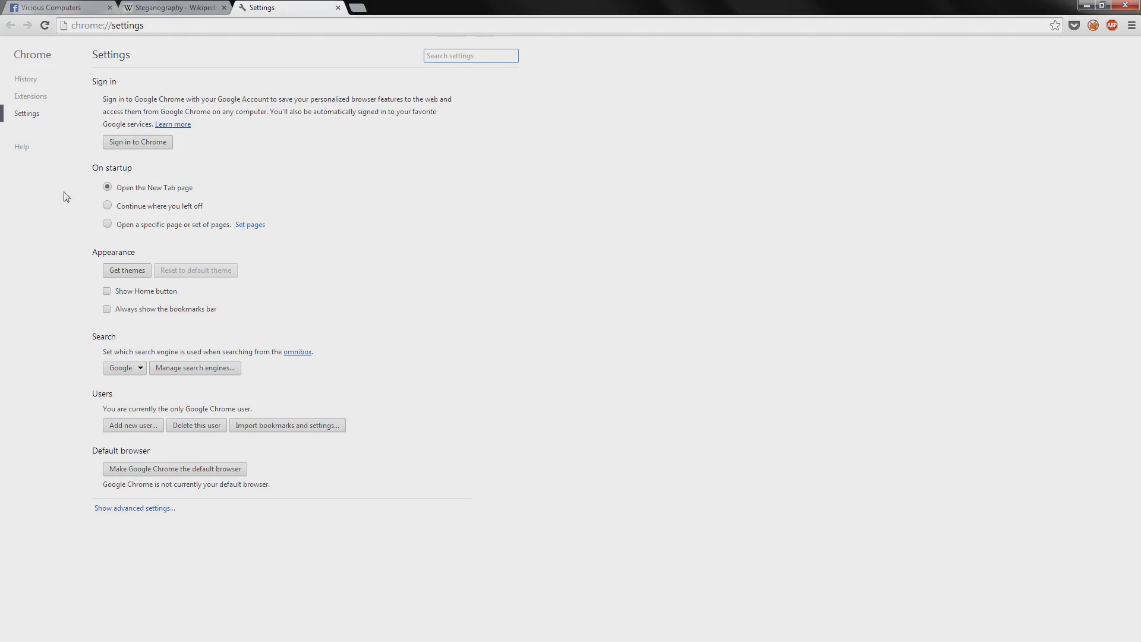
{"action": "left_click", "coordinate": [29, 97]}
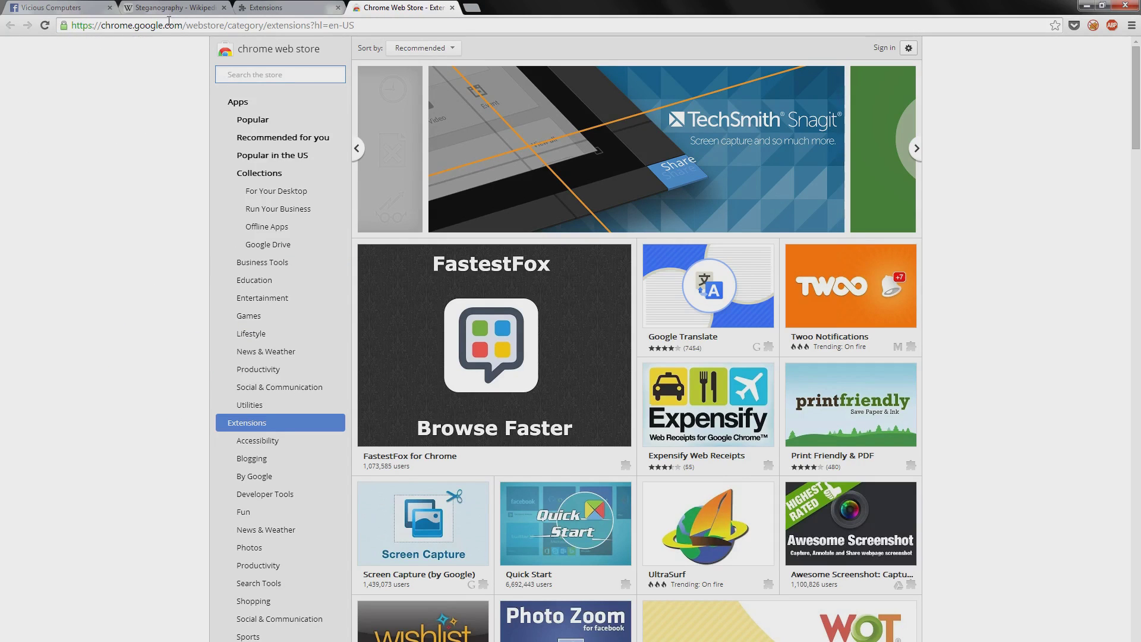
{"action": "left_click", "coordinate": [293, 75]}
{"action": "type", "text": "secretbook"}
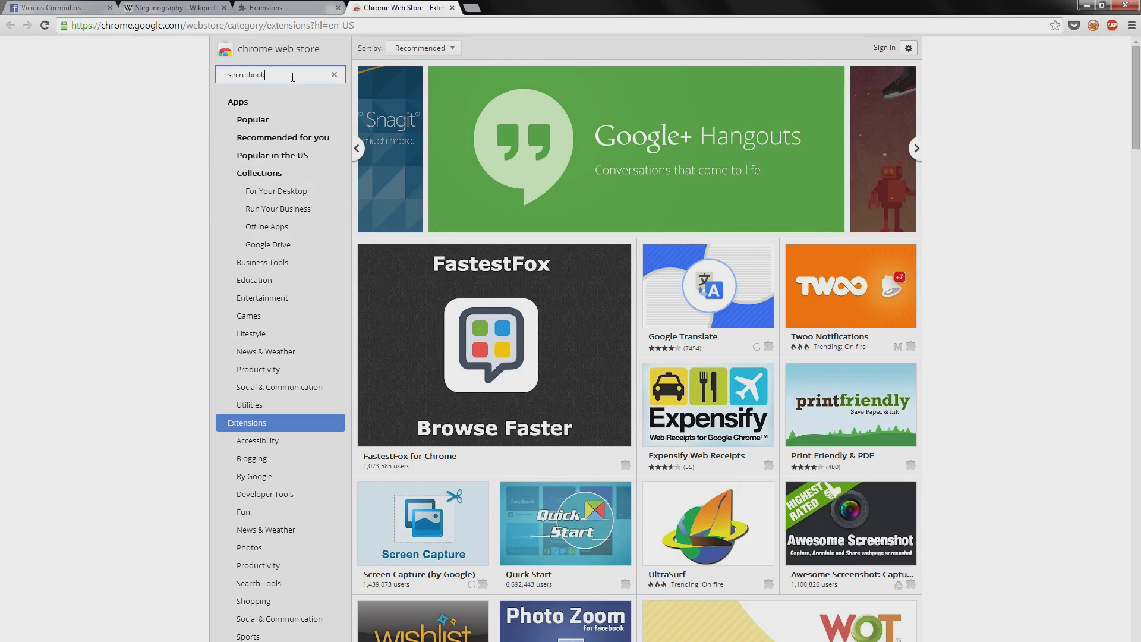
{"action": "key", "text": "Return"}
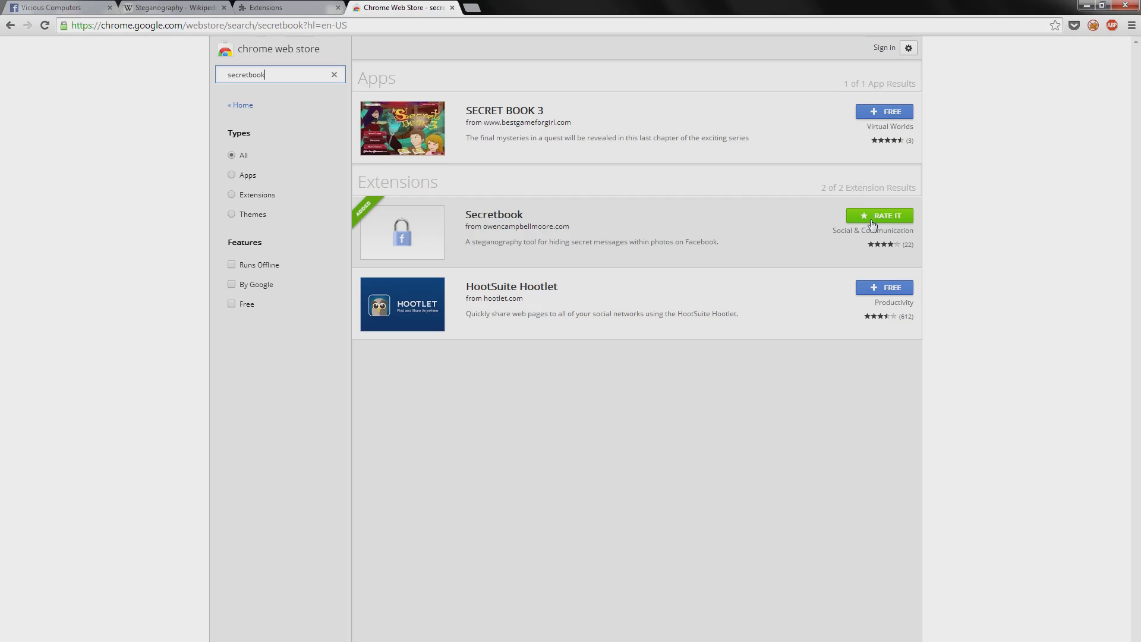
Step: Close the Web Store, Extensions and Steganography article tabs, returning to the Facebook page
{"action": "left_click", "coordinate": [452, 7]}
{"action": "left_click", "coordinate": [337, 8]}
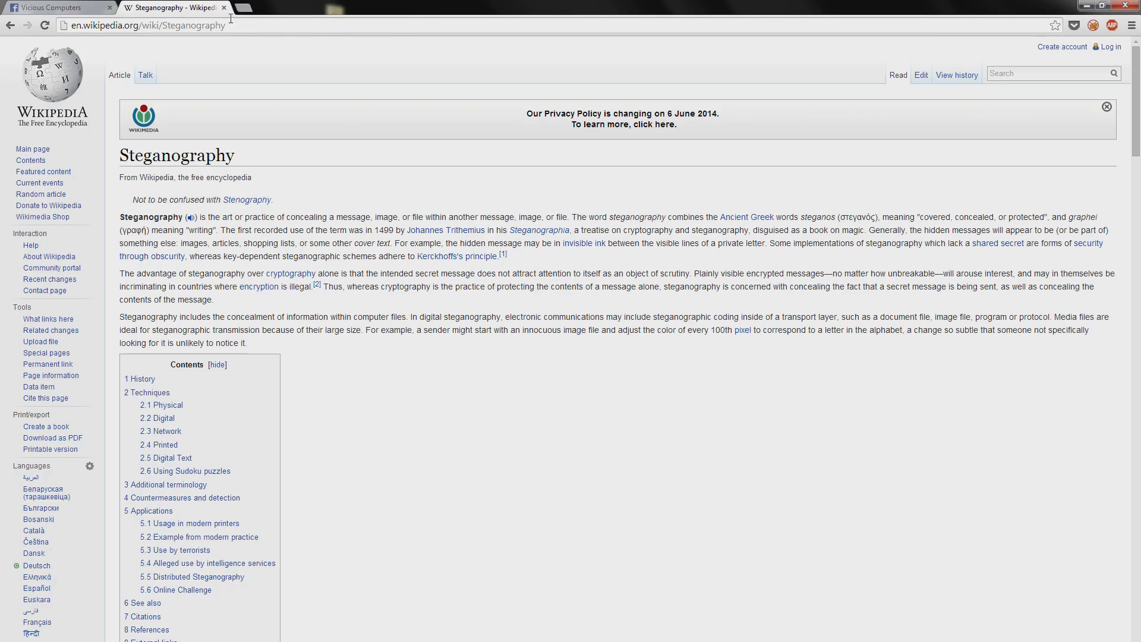
{"action": "left_click", "coordinate": [224, 8]}
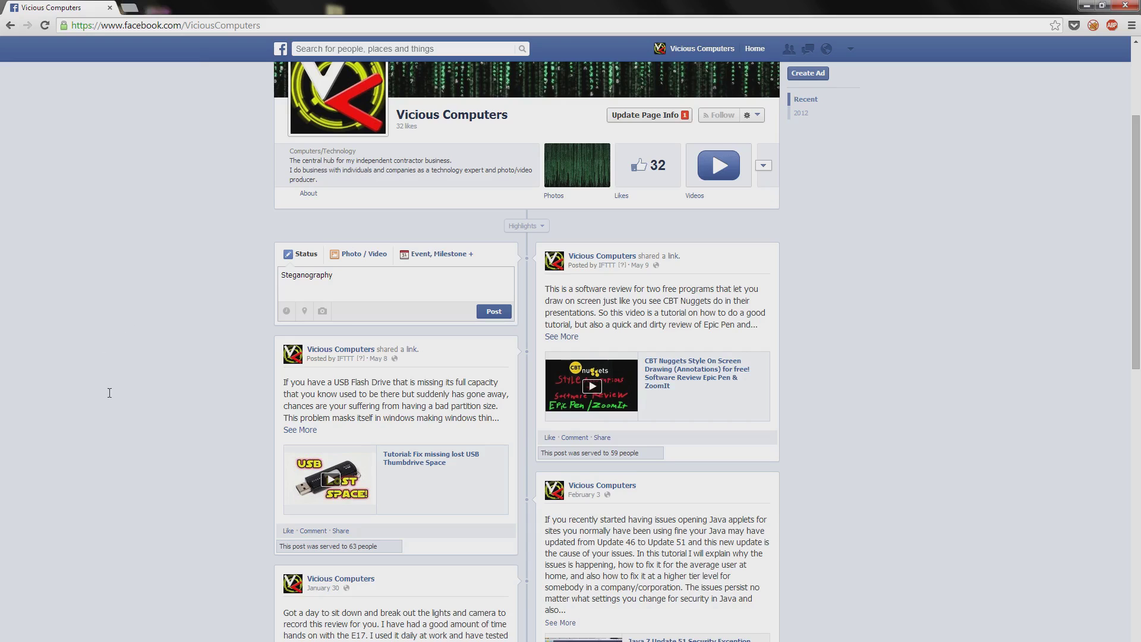
{"action": "scroll", "coordinate": [110, 416], "scroll_direction": "up", "scroll_amount": 3}
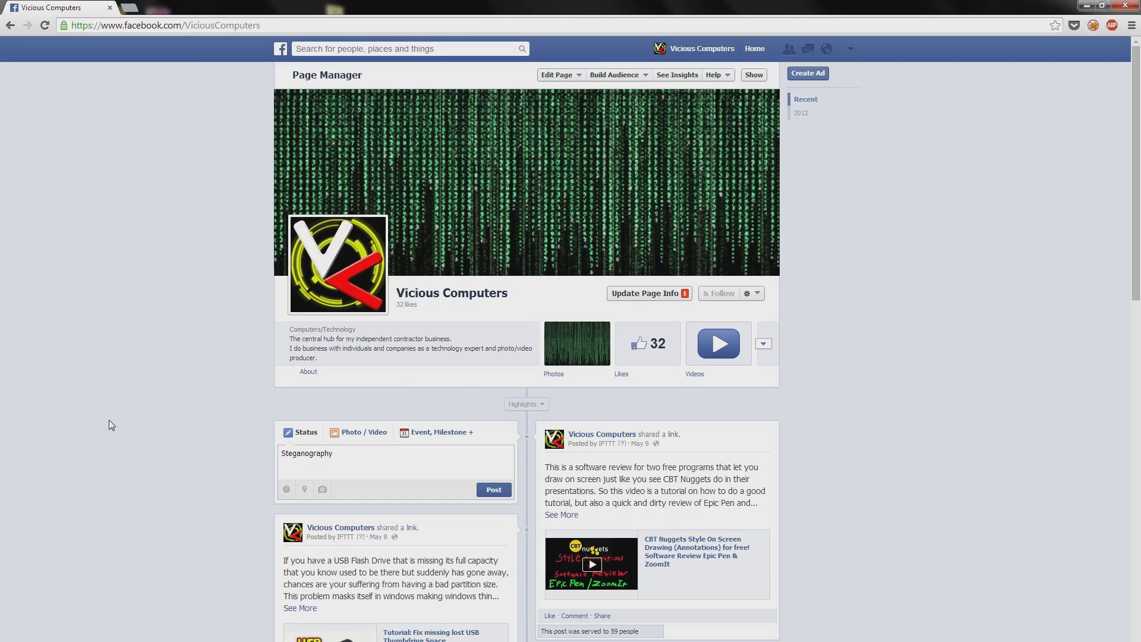
{"action": "scroll", "coordinate": [155, 408], "scroll_direction": "down", "scroll_amount": 2}
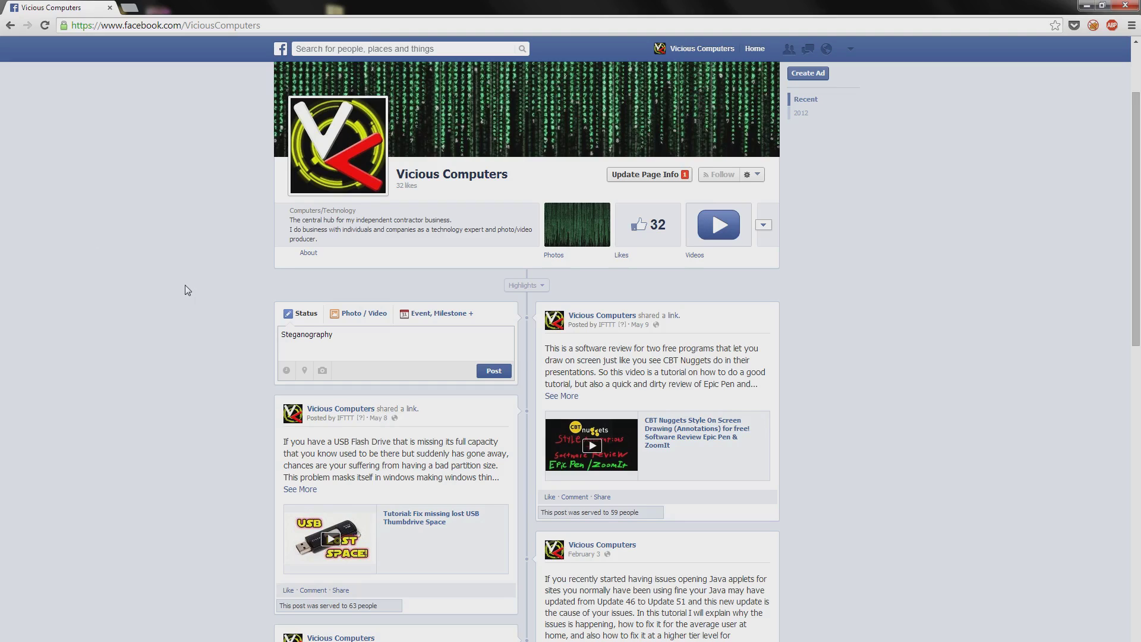
Step: Open the Secretbook generator with Ctrl+Alt+A and load CircuitBoard.jpg, accepting the 131-character capacity notice
{"action": "key", "text": "ctrl+alt+a"}
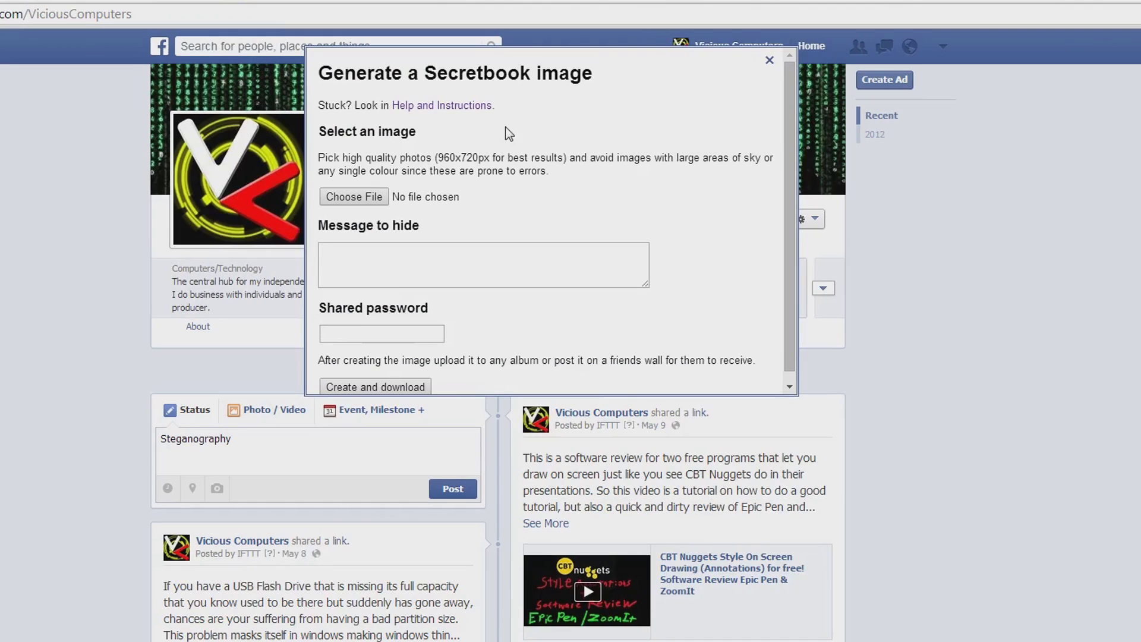
{"action": "left_click", "coordinate": [357, 198]}
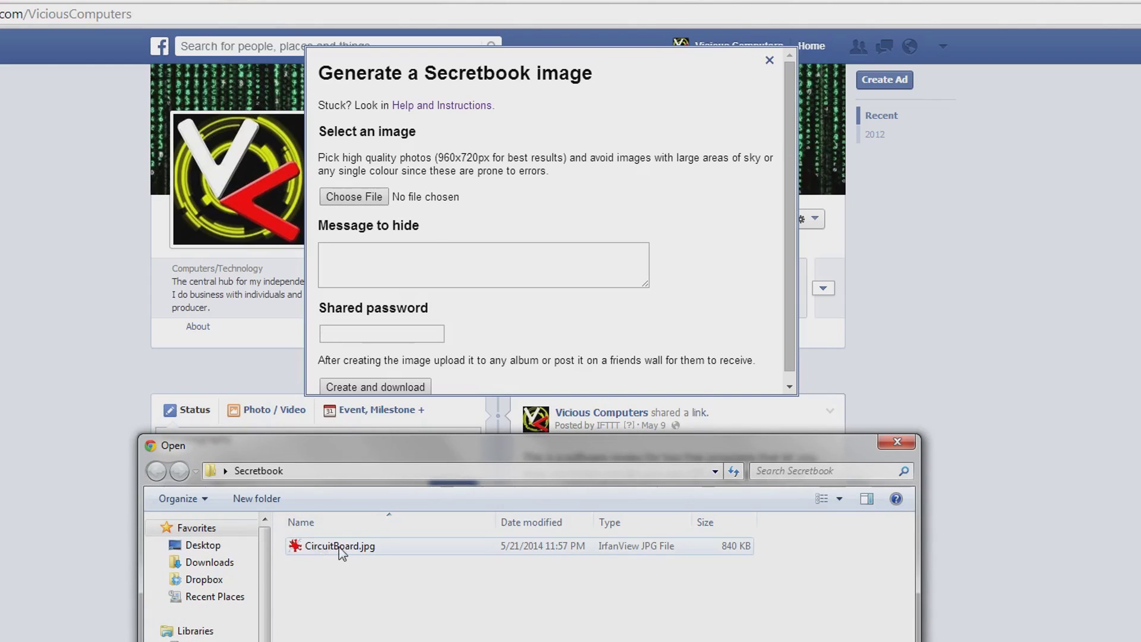
{"action": "left_click", "coordinate": [343, 548]}
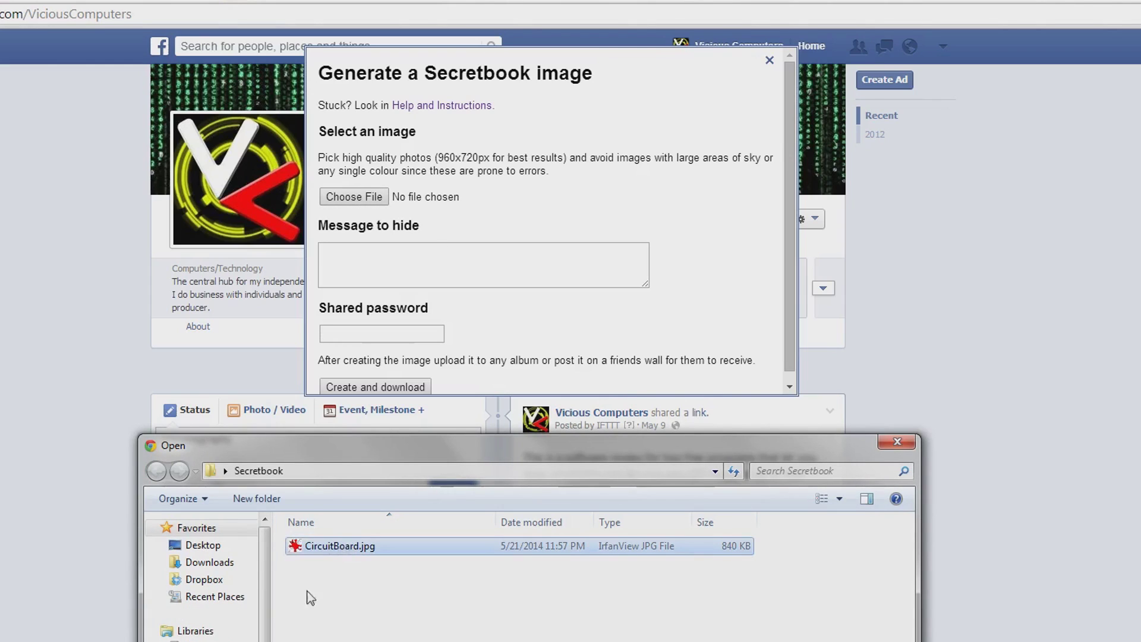
{"action": "key", "text": "Return"}
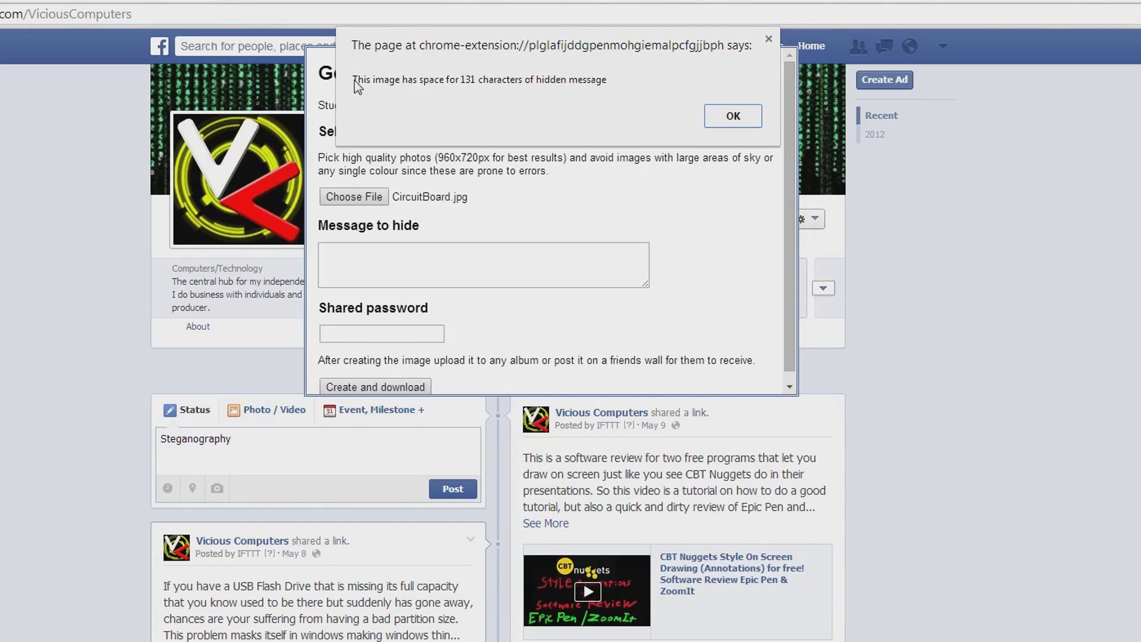
{"action": "left_click", "coordinate": [745, 123]}
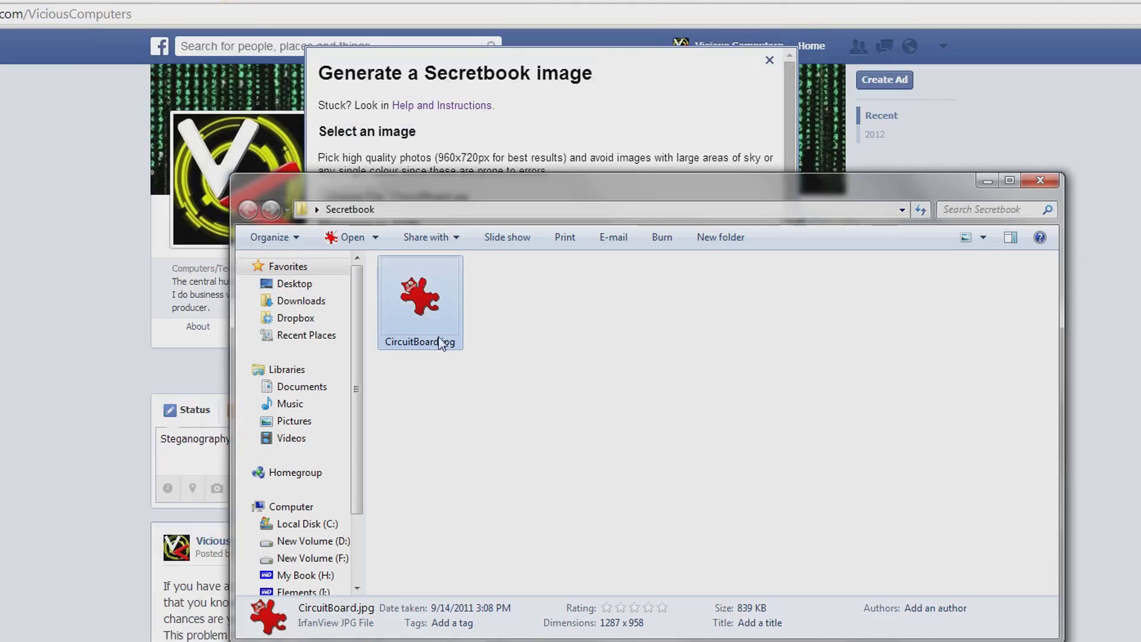
Step: Preview CircuitBoard.jpg in IrfanView, then close the viewer
{"action": "double_click", "coordinate": [440, 337]}
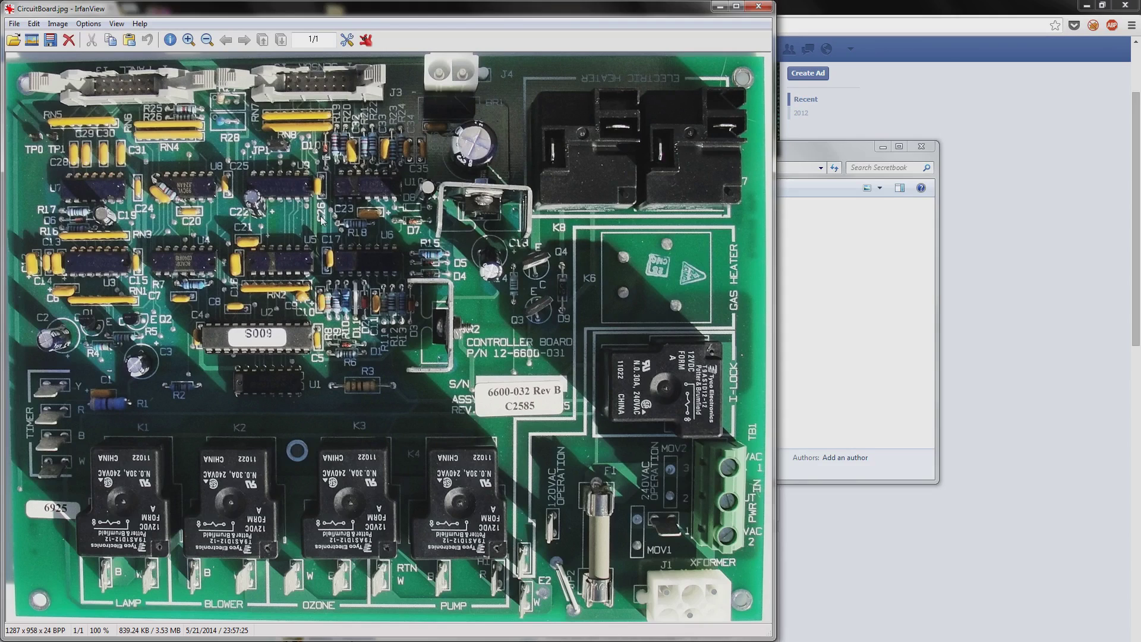
{"action": "left_click", "coordinate": [757, 7]}
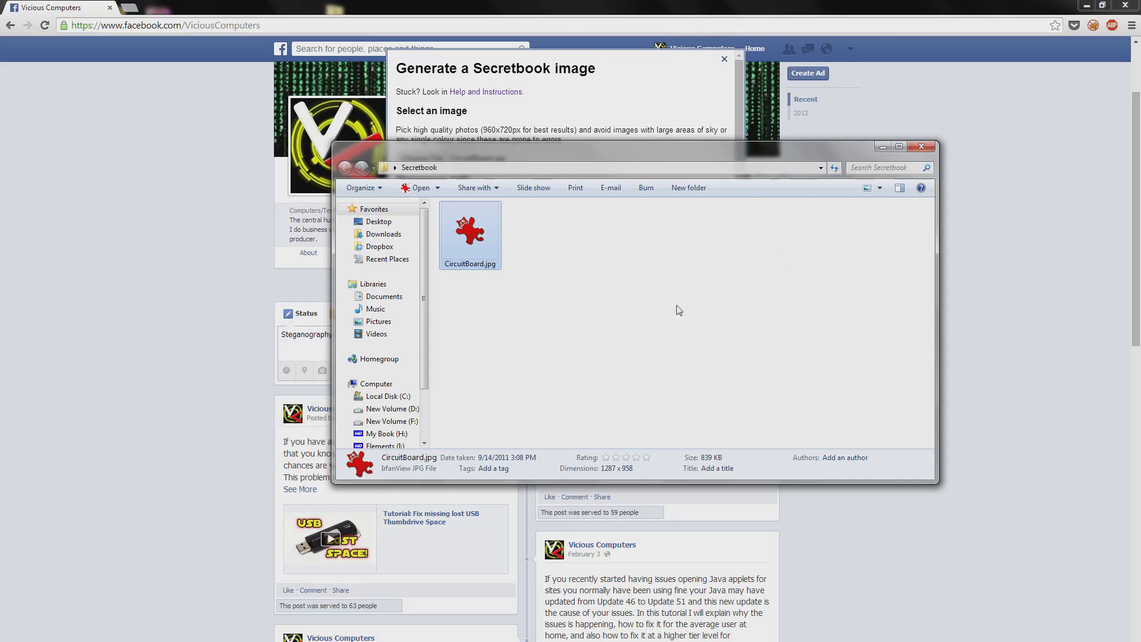
Step: Enter the two-line hidden message 'Welcome to Vicious Computers' / 'Please like my Facebook Page' and a shared password
{"action": "left_click", "coordinate": [567, 83]}
{"action": "left_click", "coordinate": [499, 211]}
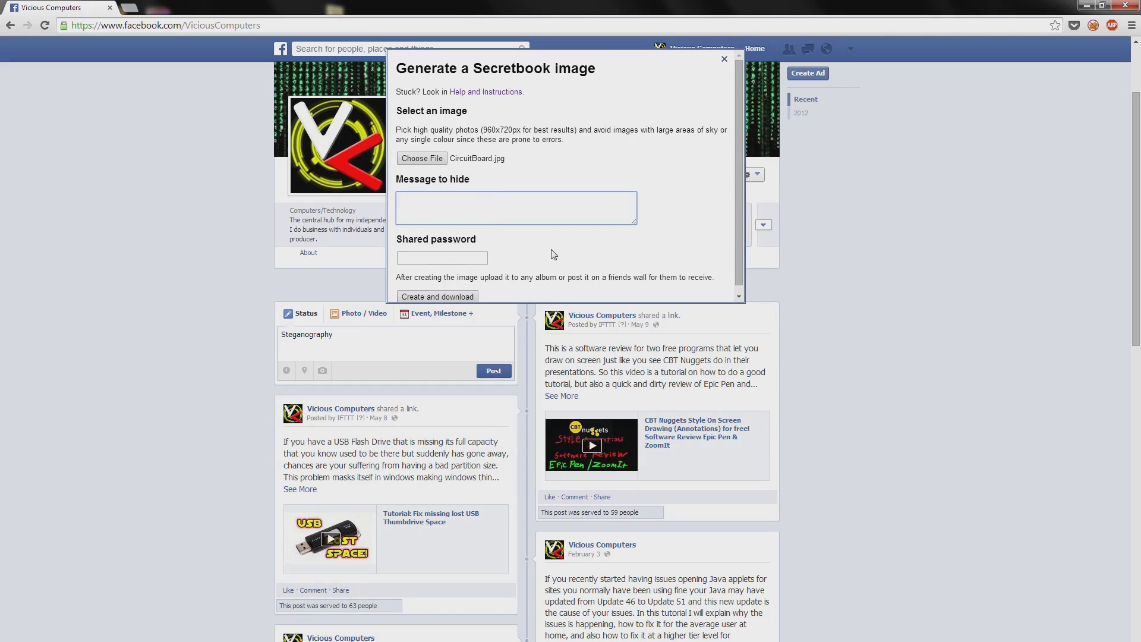
{"action": "type", "text": "Welcome to Vicious Computers"}
{"action": "key", "text": "Return"}
{"action": "type", "text": "Please like my Face"}
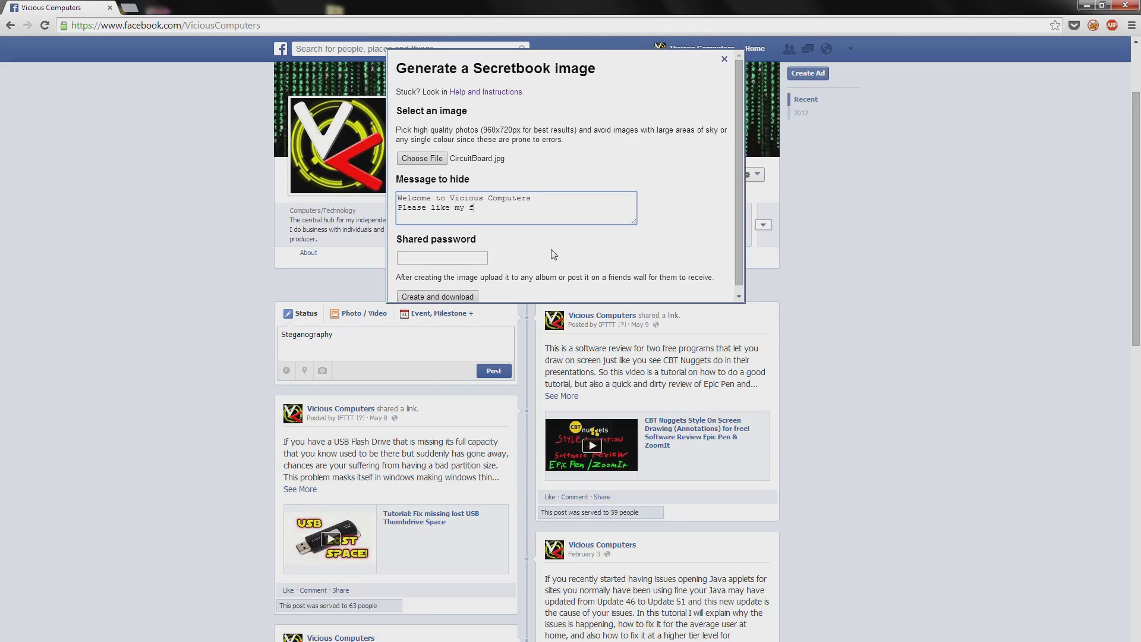
{"action": "type", "text": "book Page!"}
{"action": "key", "text": "Tab"}
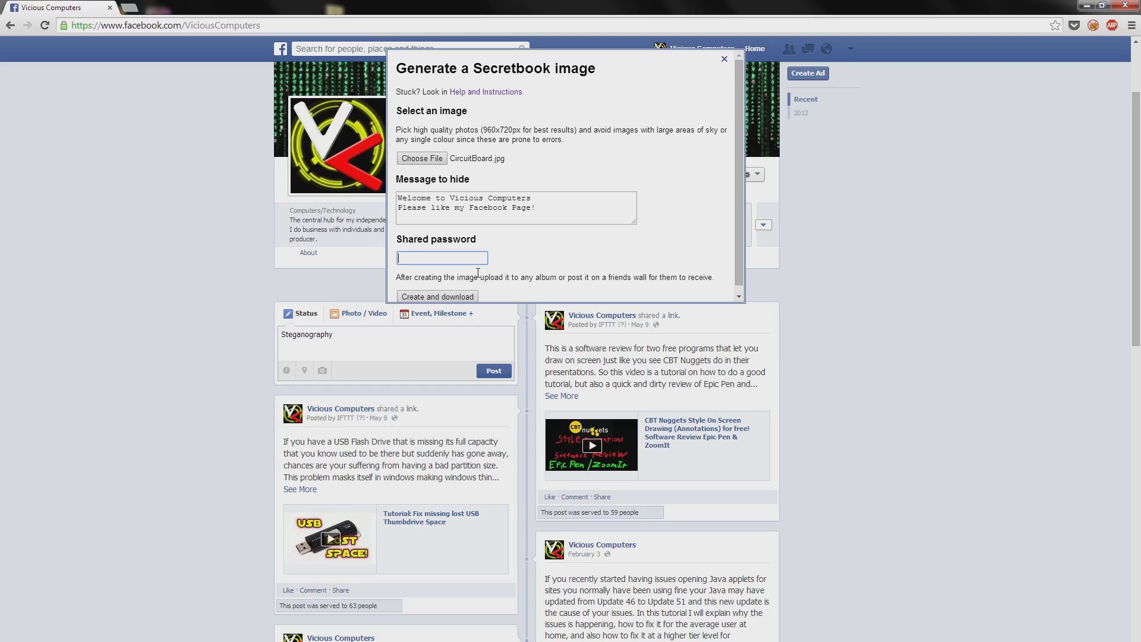
{"action": "type", "text": "*******"}
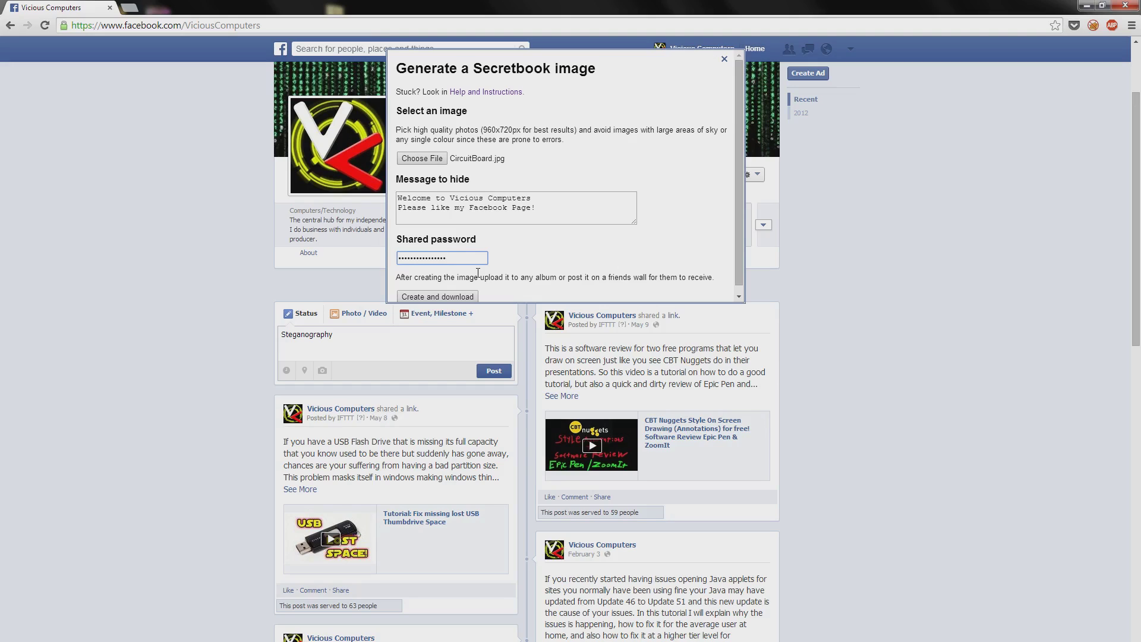
Step: Create and download the hidden-message image, then extend the status text to 'Steganography Tutorial Test'
{"action": "left_click", "coordinate": [452, 298]}
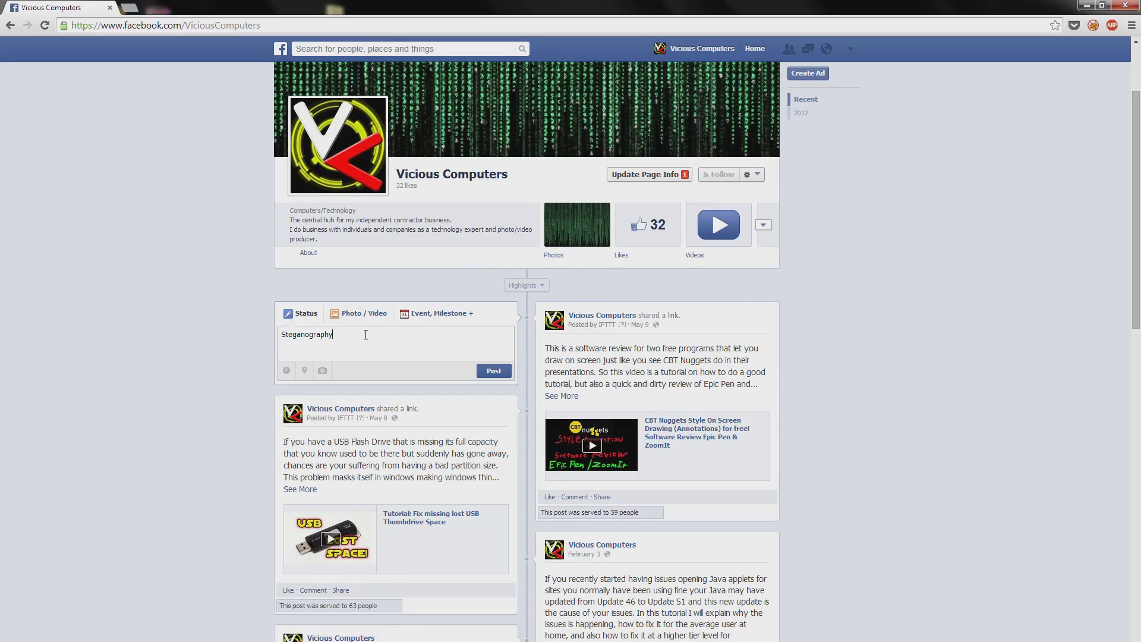
{"action": "type", "text": "Tutorial Test"}
Step: Attach DSC0696.jpg from the Downloads folder beneath the status text
{"action": "left_click", "coordinate": [322, 370]}
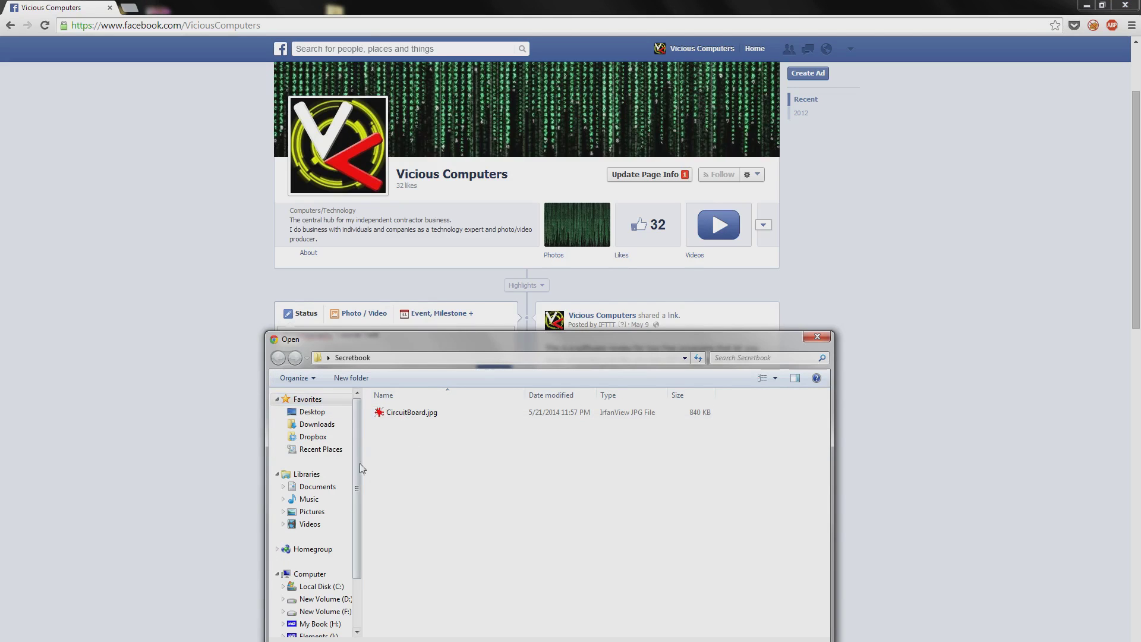
{"action": "left_click", "coordinate": [321, 424]}
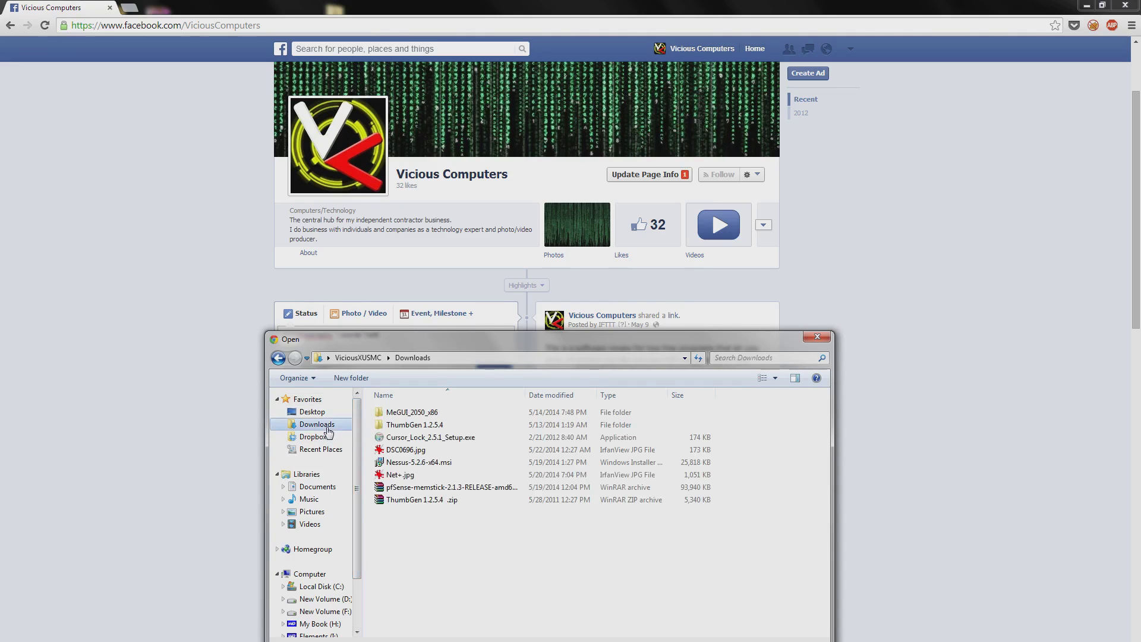
{"action": "left_click", "coordinate": [410, 450]}
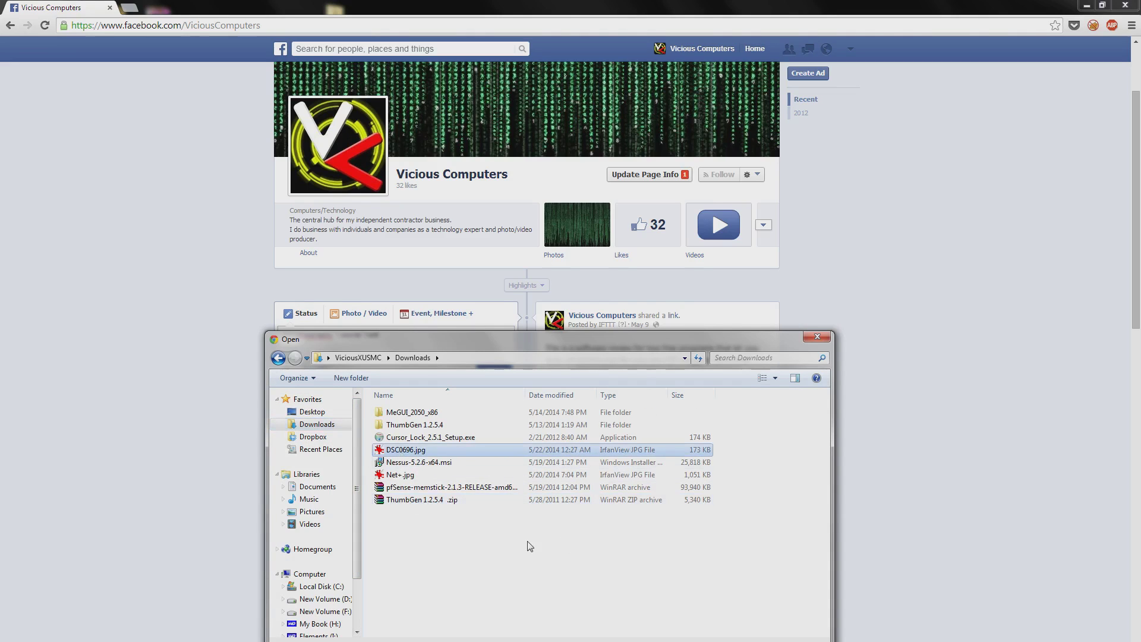
{"action": "double_click", "coordinate": [406, 450]}
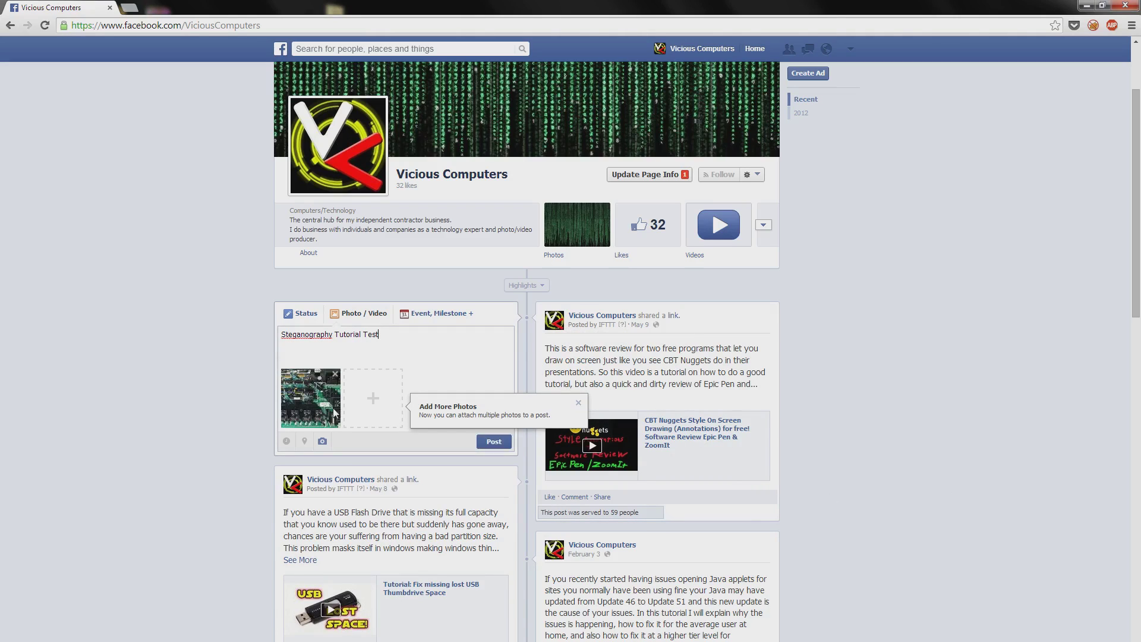
Step: Post the 'Steganography Tutorial Test' status with its photo and bring the new post into view
{"action": "left_click", "coordinate": [496, 444]}
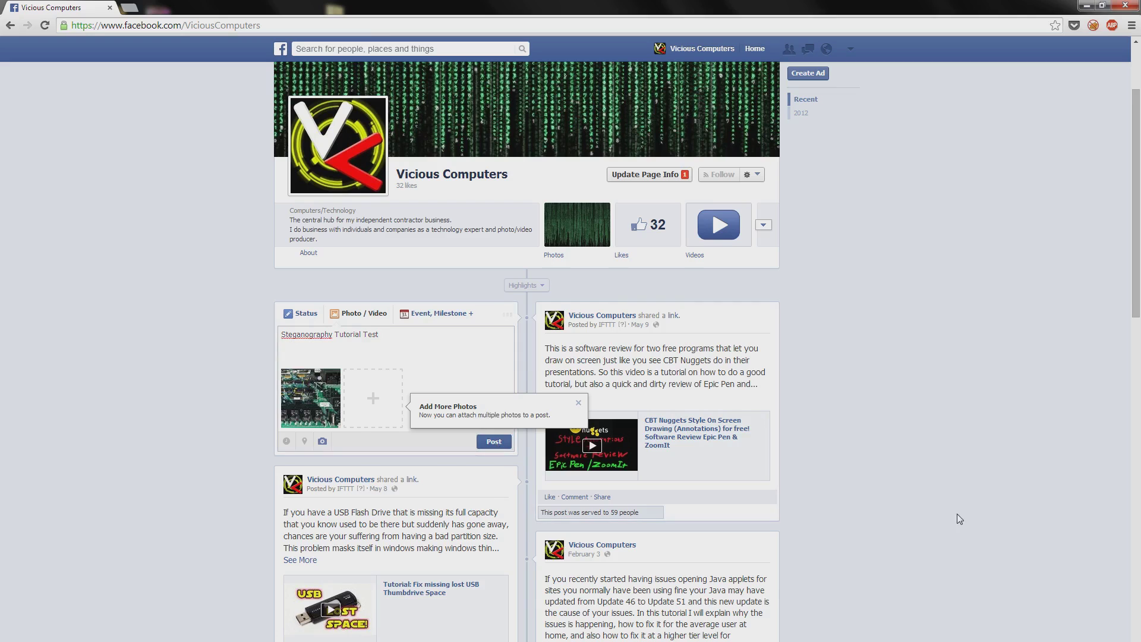
{"action": "scroll", "coordinate": [922, 532], "scroll_direction": "down", "scroll_amount": 1}
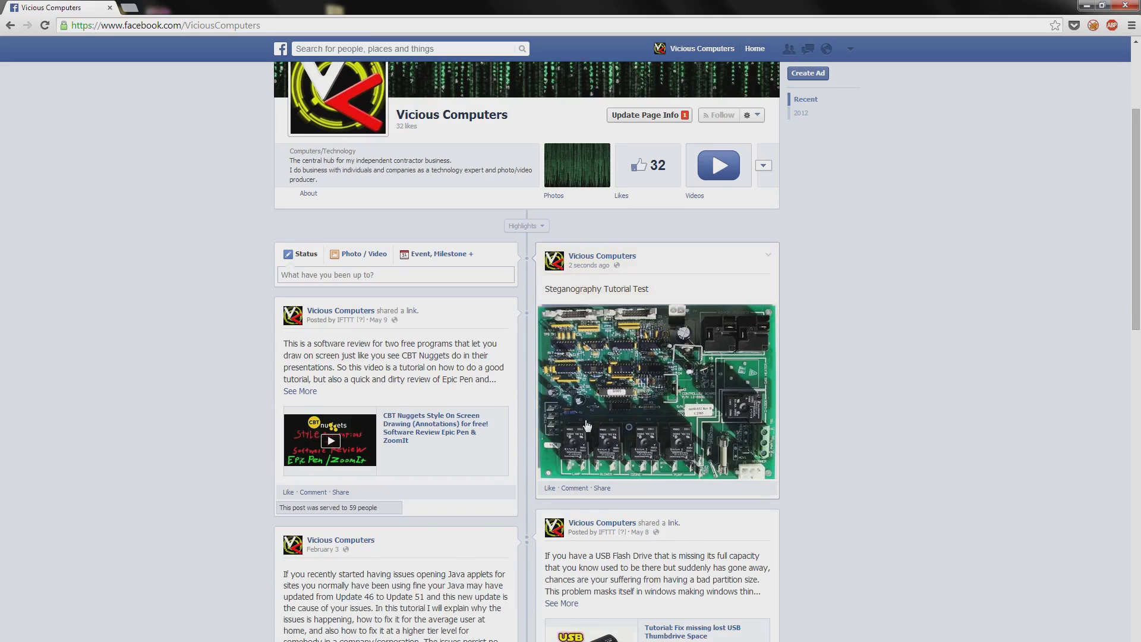
Step: Open the circuit-board photo from the 'Steganography Tutorial Test' post in the theater viewer
{"action": "left_click", "coordinate": [611, 389]}
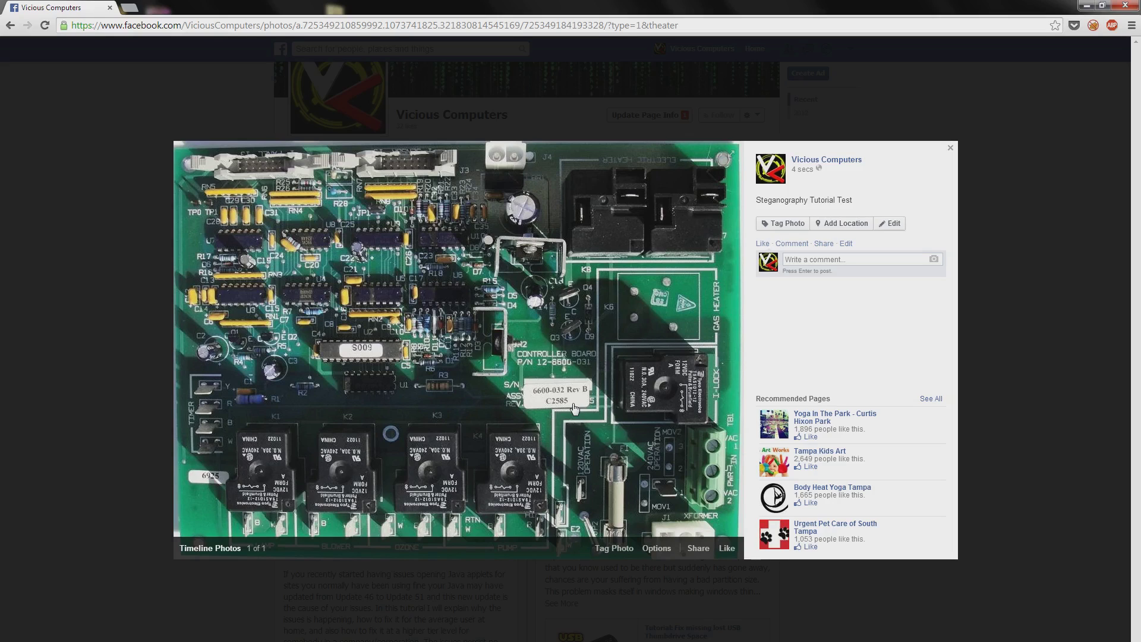
Step: Decode the photo with the shared password to reveal 'Welcome to Vicious Computers Please like my Facebook Page!'
{"action": "left_click", "coordinate": [339, 330]}
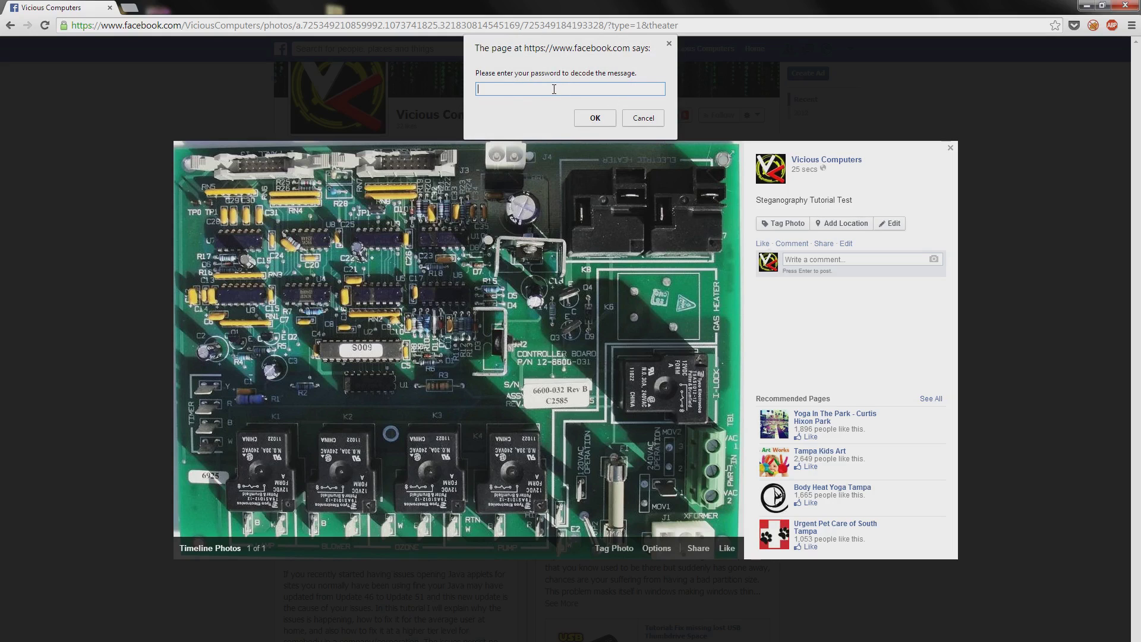
{"action": "left_click", "coordinate": [594, 122]}
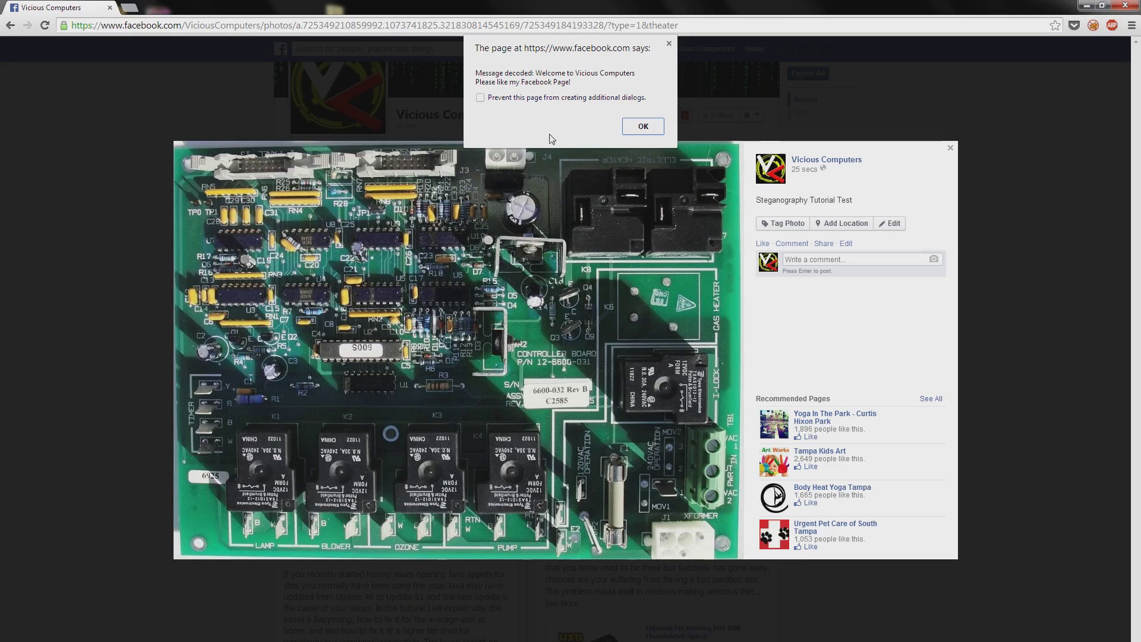
{"action": "left_click", "coordinate": [642, 126]}
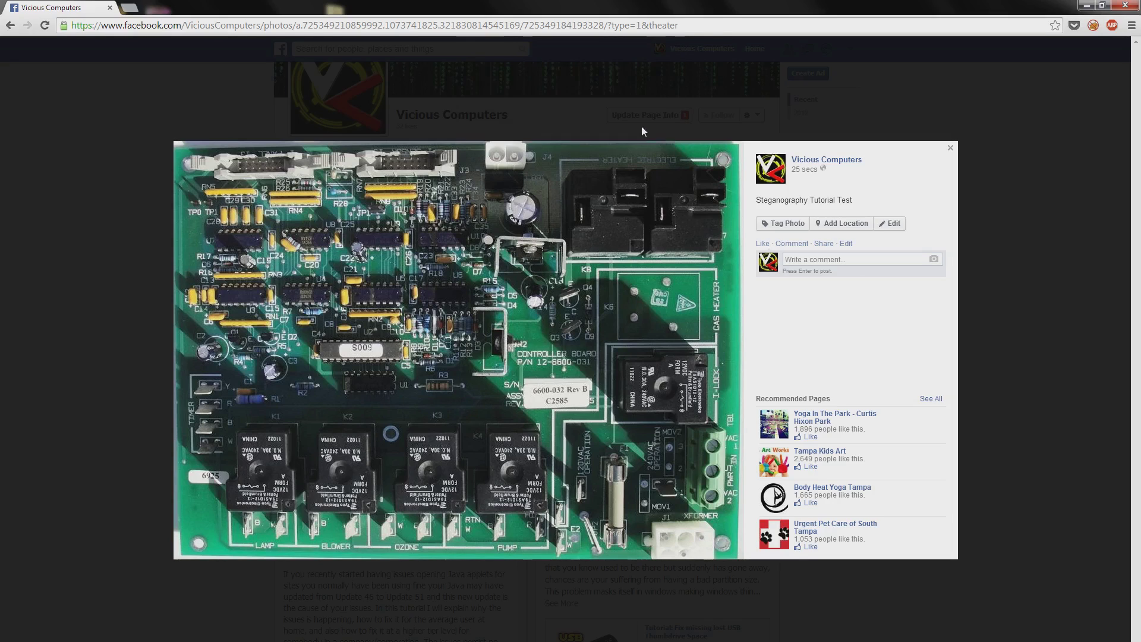
Step: Close the photo viewer, reopen the circuit-board photo, then close the viewer again
{"action": "left_click", "coordinate": [134, 298]}
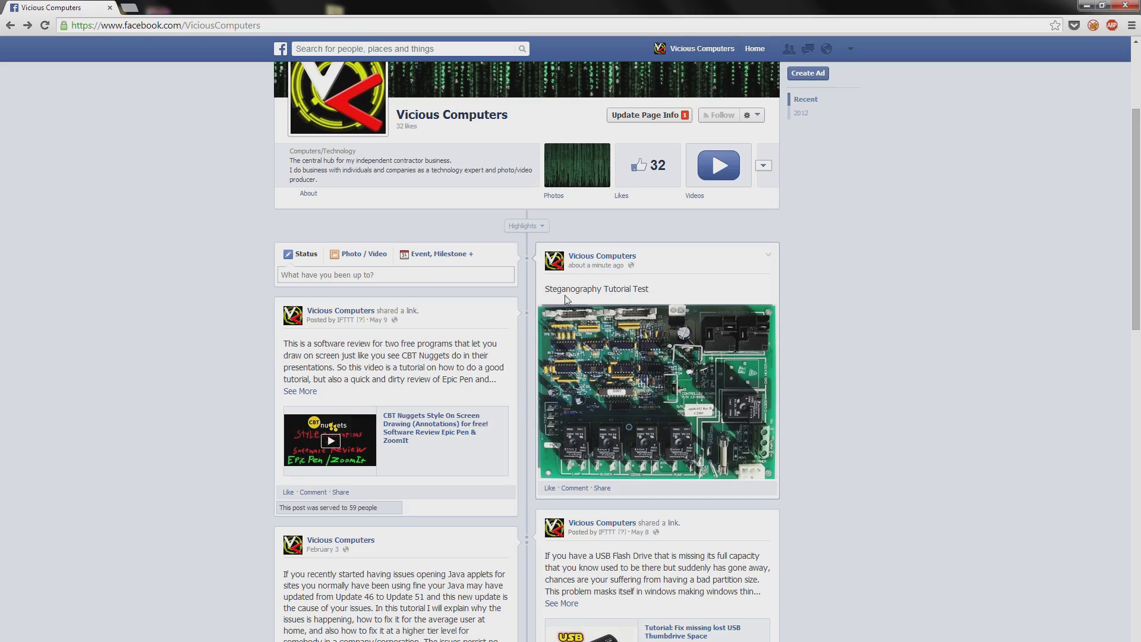
{"action": "left_click", "coordinate": [637, 381]}
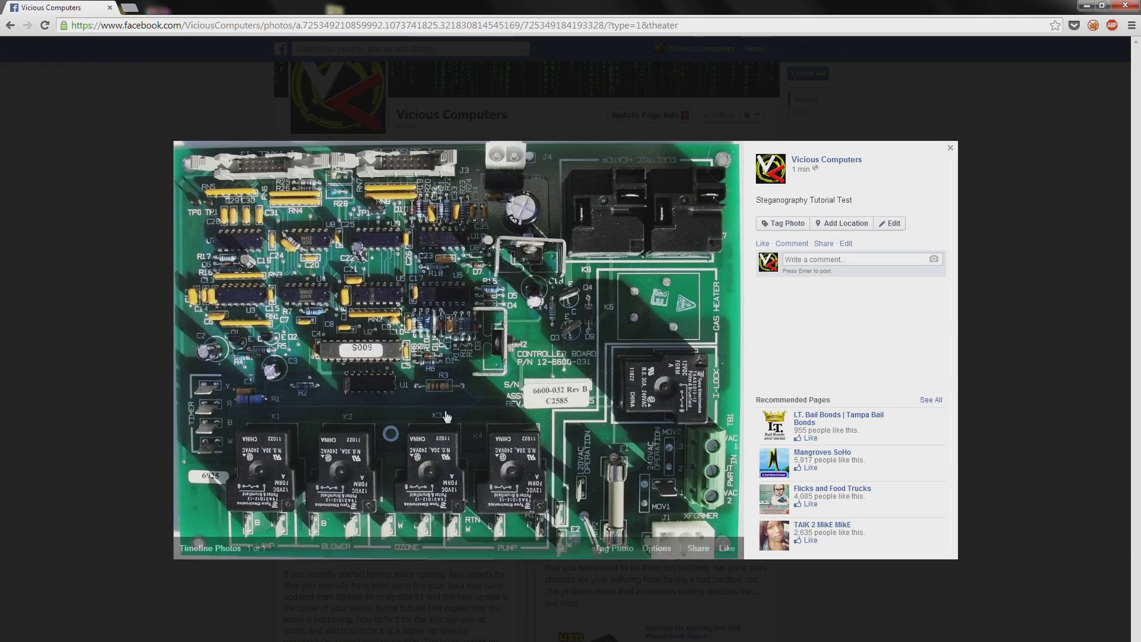
{"action": "left_click", "coordinate": [94, 276]}
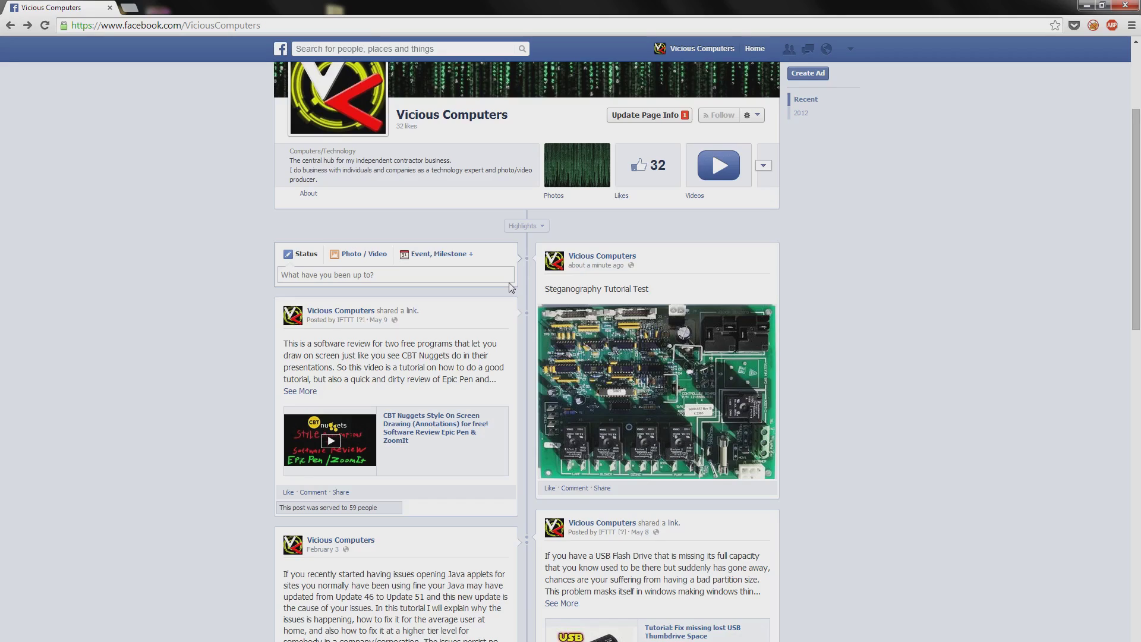